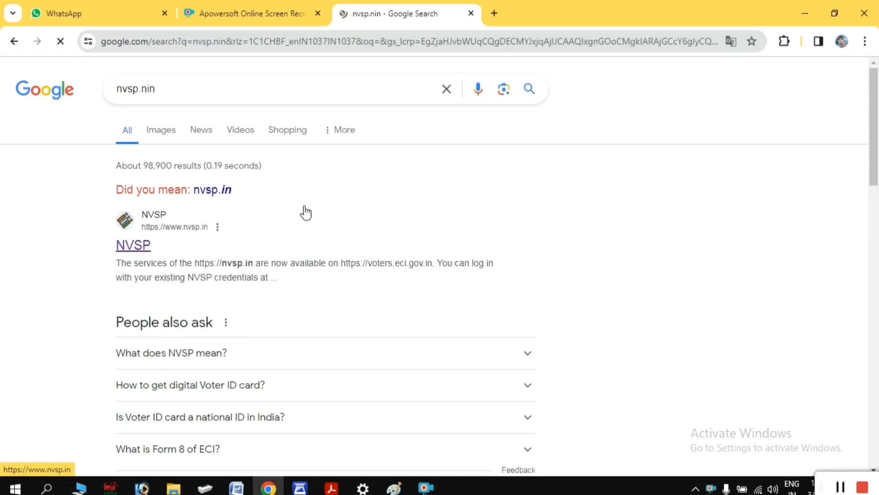
left_click(145, 250)
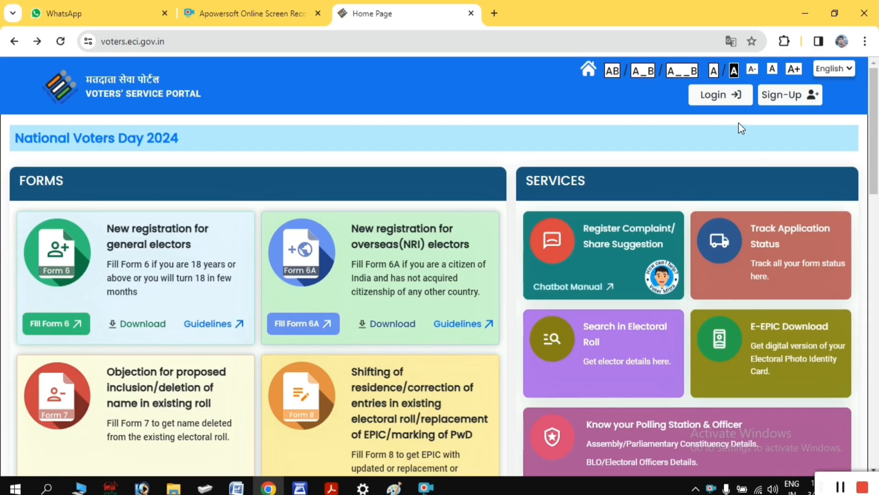
Go to the portal's login page with the saved mobile number and password
left_click(725, 99)
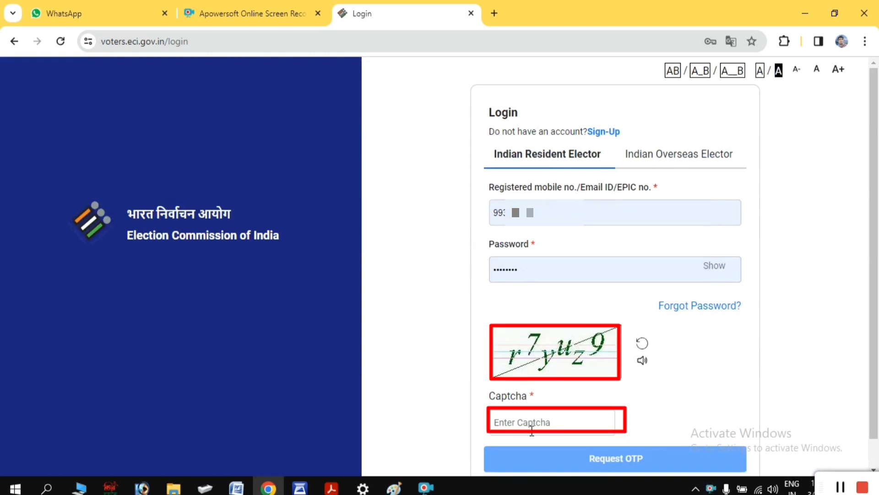
Request a login OTP, enter the one-time code, and verify to sign in
left_click(595, 453)
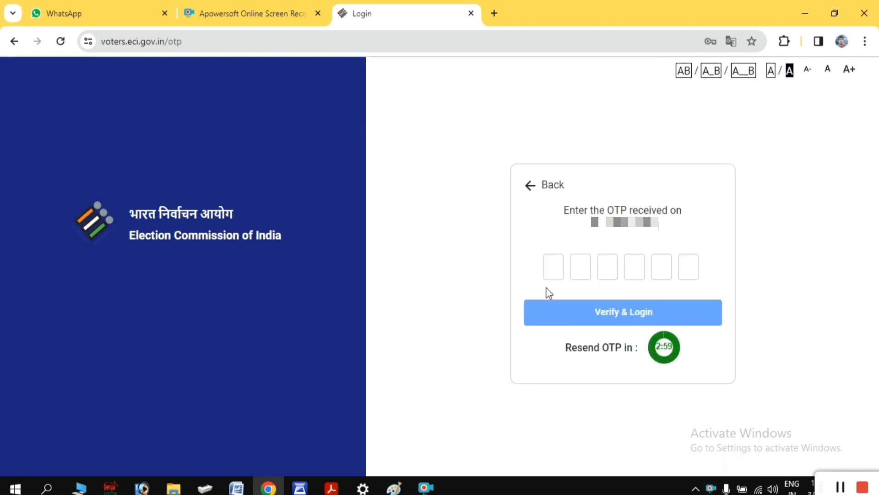
left_click(552, 271)
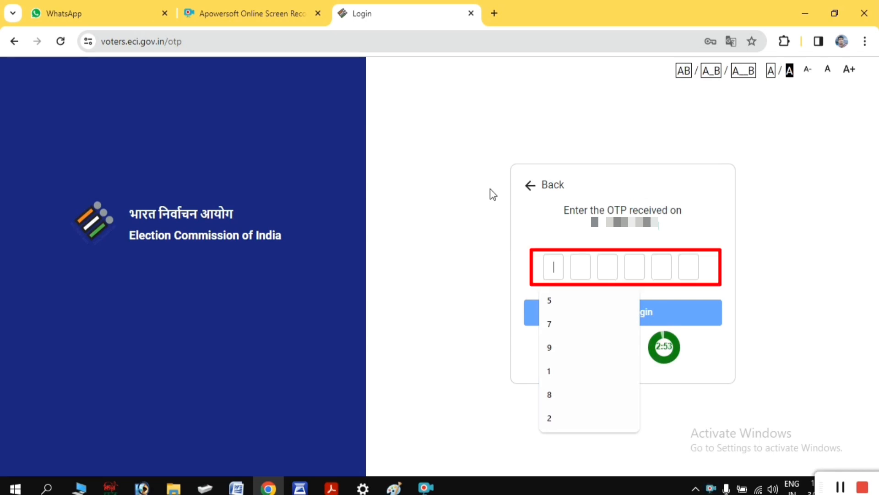
left_click(710, 348)
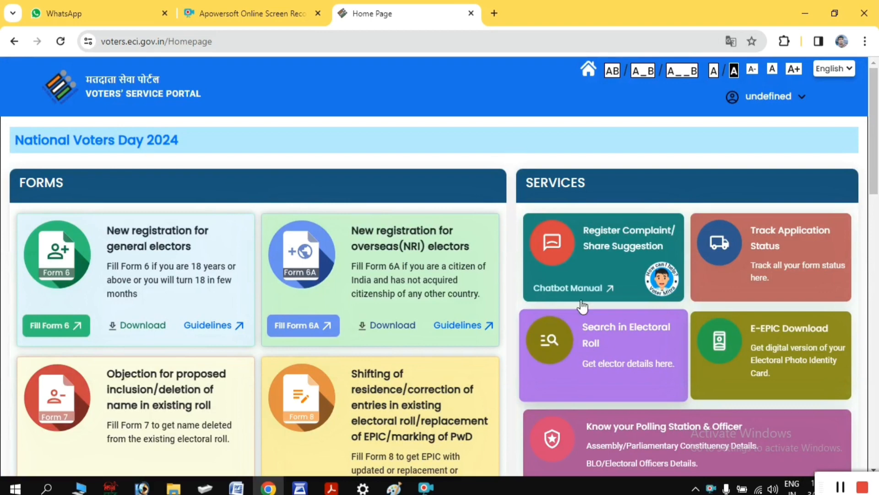
Scroll to the Form 8 card and start filling Form 8
scroll(458, 297, "down", 3)
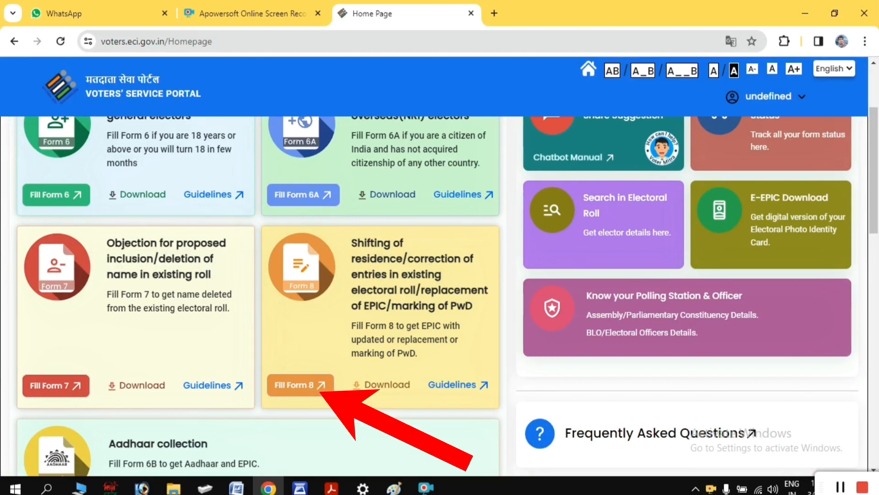
left_click(296, 389)
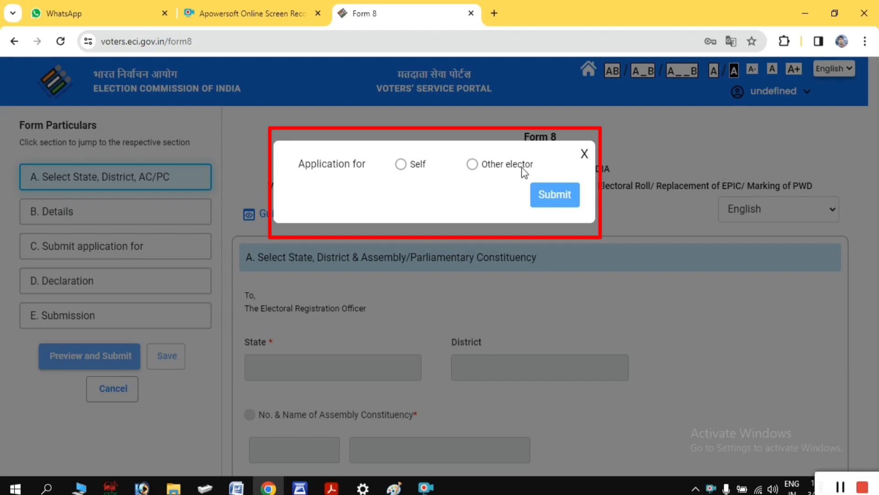
Apply for Other elector, confirm the matching record, and choose Correction of Entries in Existing Electoral Roll
left_click(473, 166)
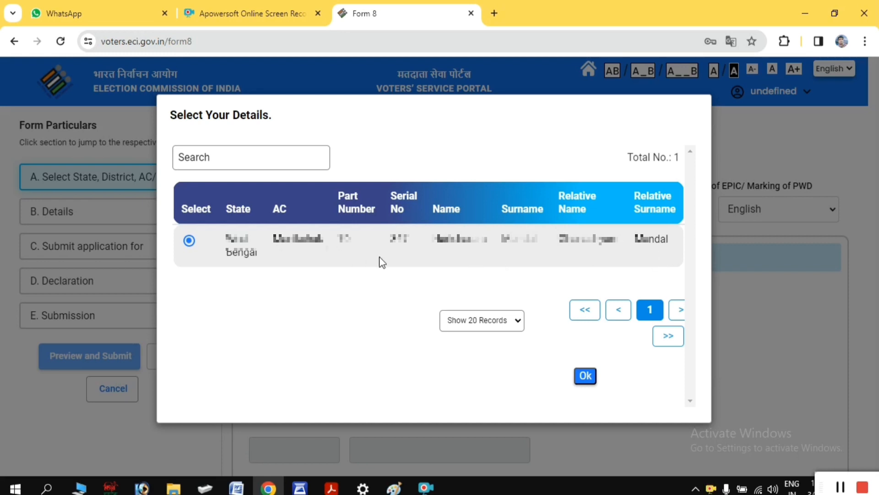
left_click(587, 380)
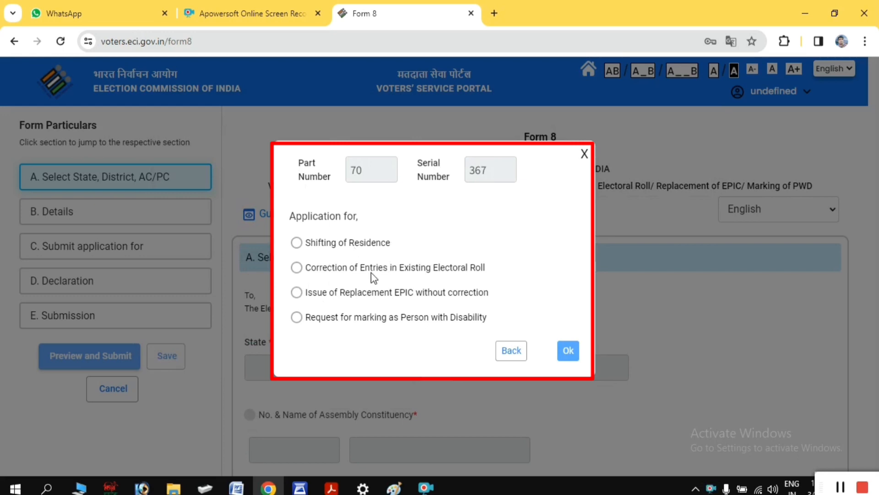
left_click(297, 268)
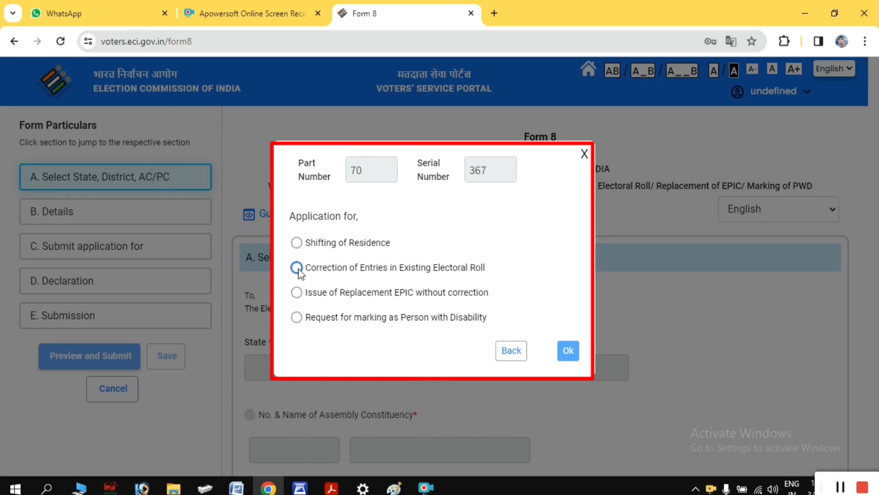
left_click(568, 352)
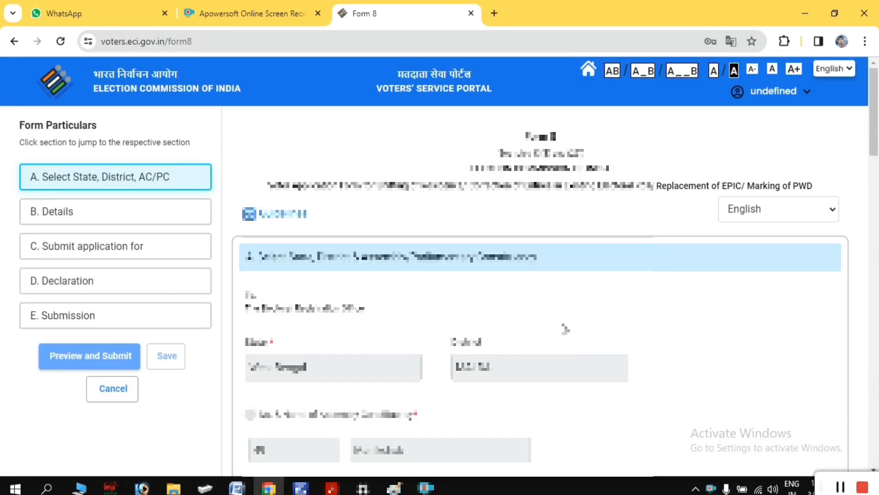
Accept section A state/district and section B details to reach the correction particulars list
scroll(552, 307, "down", 1)
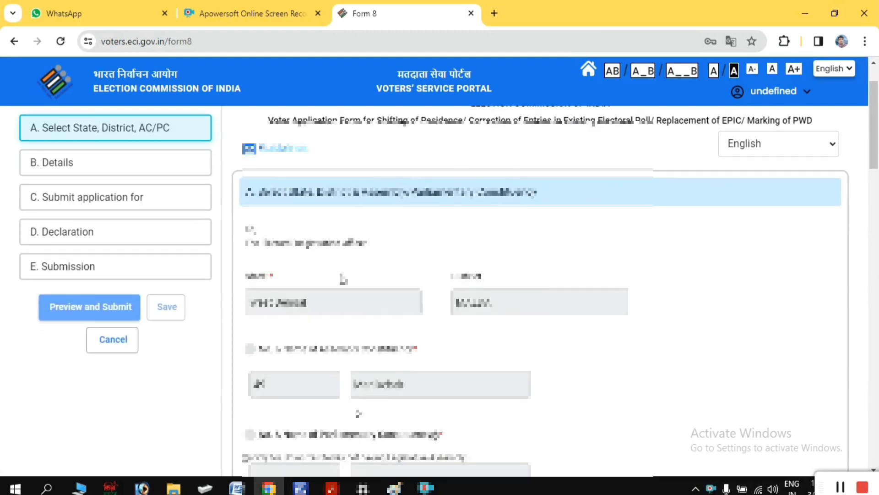
scroll(458, 305, "down", 1)
scroll(458, 305, "down", 2)
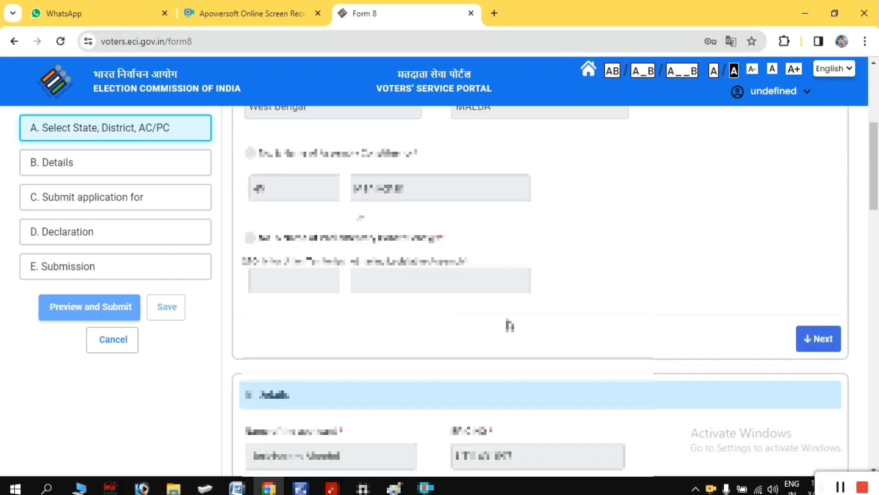
left_click(822, 349)
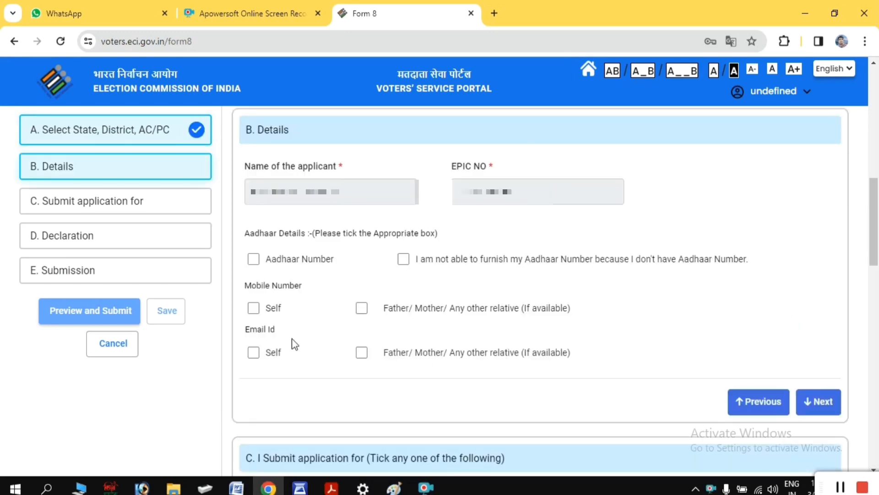
left_click(818, 404)
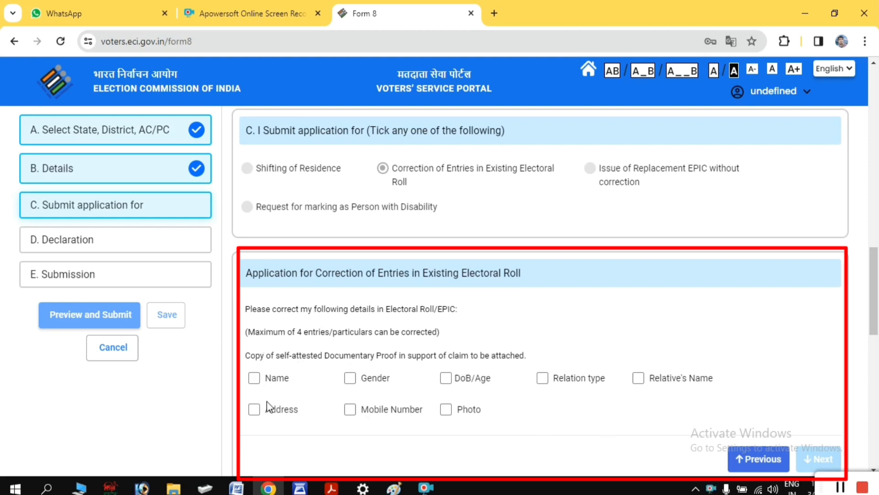
Tick Name and Photo as the particulars to correct, then enter the corrected first name and surname
left_click(255, 378)
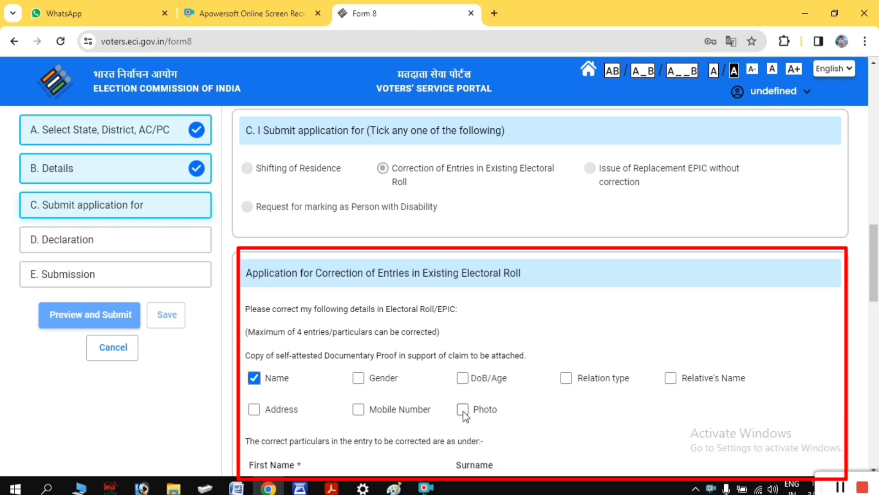
left_click(463, 409)
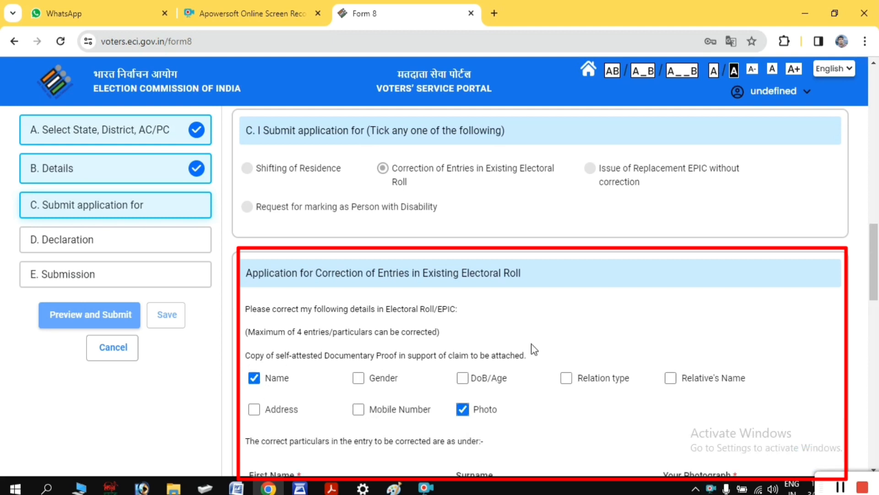
scroll(531, 337, "down", 5)
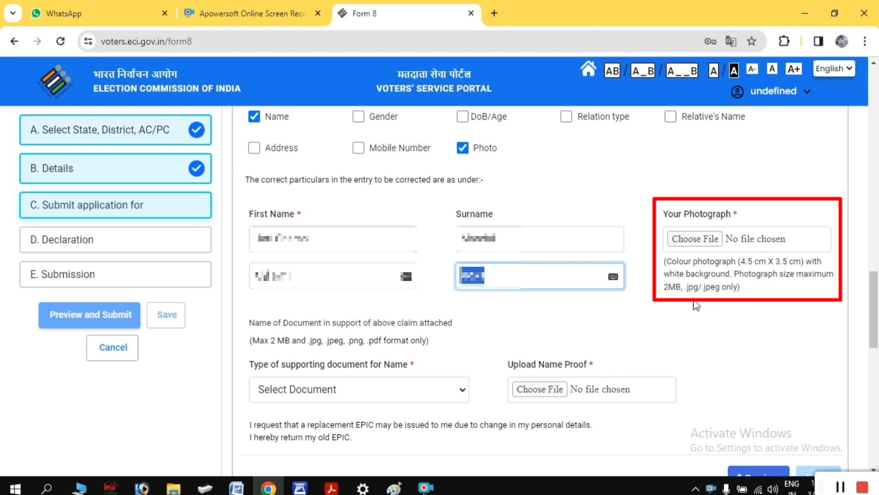
Upload and save the cropped photo hari 1.jpg, accepting the face-detected confirmation
left_click(694, 239)
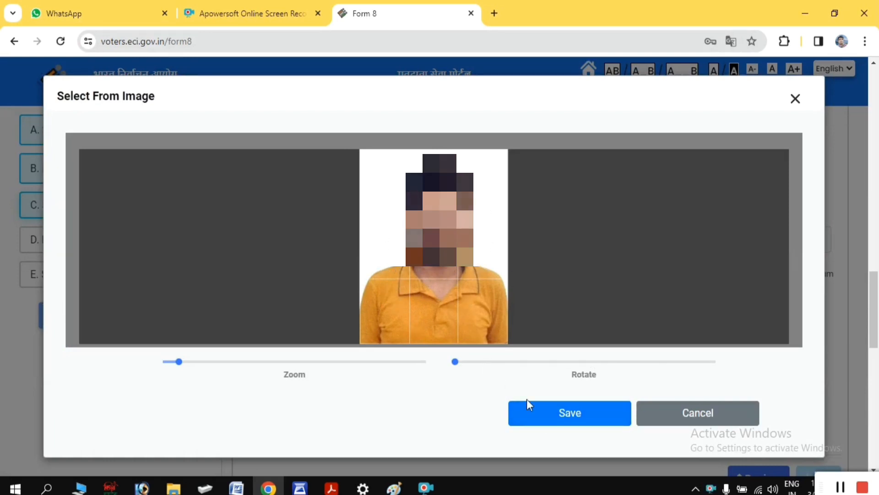
left_click(547, 417)
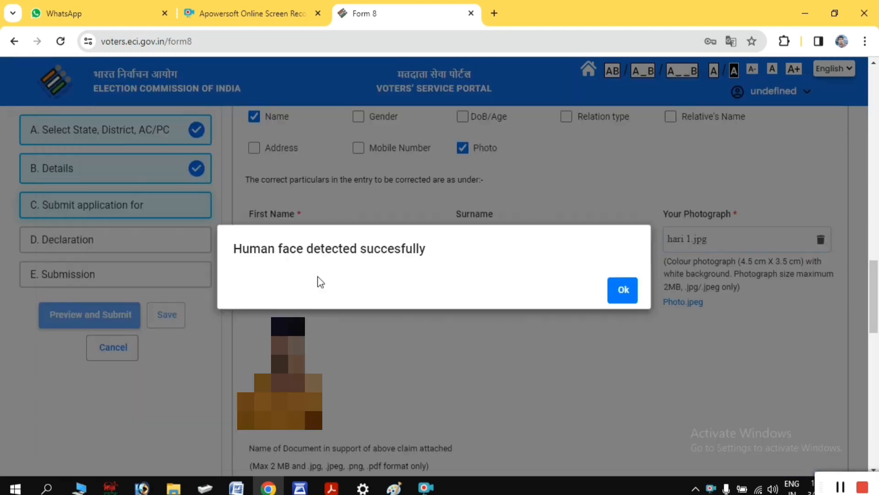
left_click(623, 290)
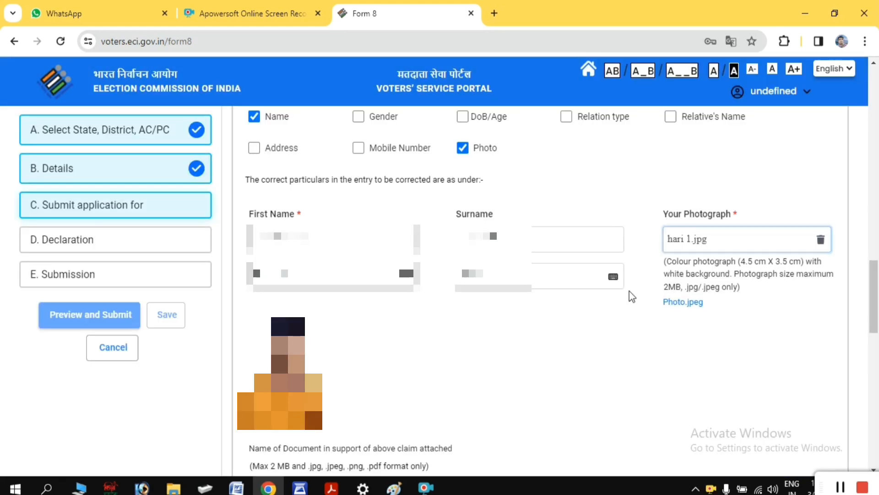
scroll(608, 323, "down", 7)
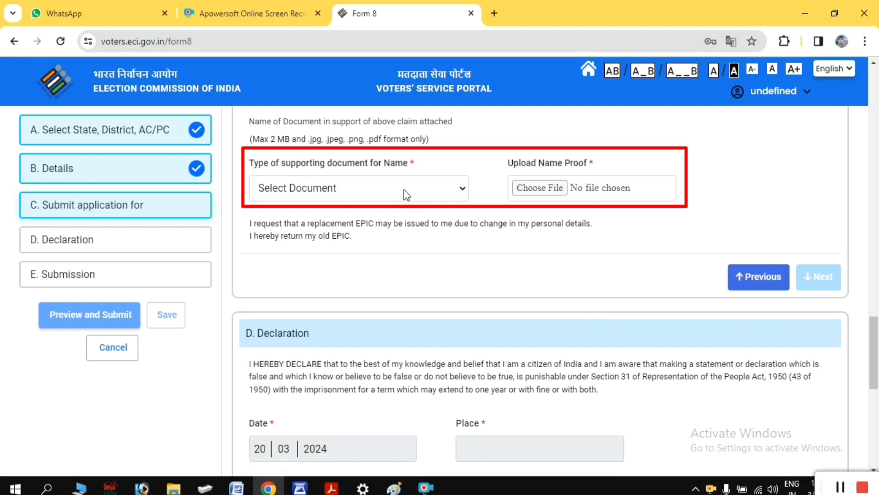
Set name proof to Certificates of Class X or Class XII, upload HARI ADMIT 2 MB.jpg, and finish section C
left_click(379, 191)
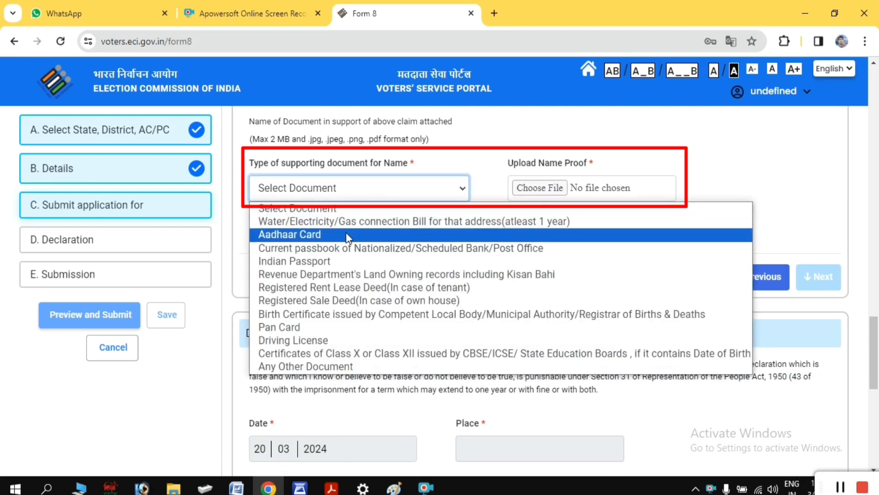
left_click(323, 353)
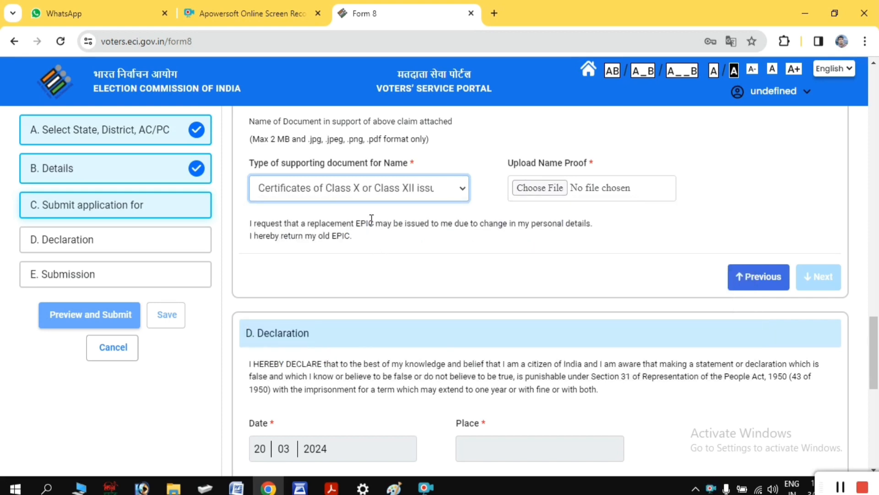
left_click(544, 190)
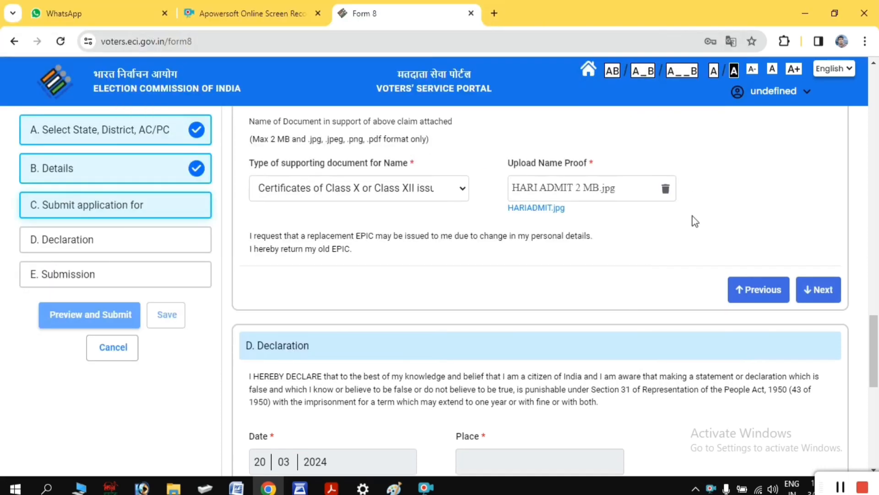
left_click(820, 293)
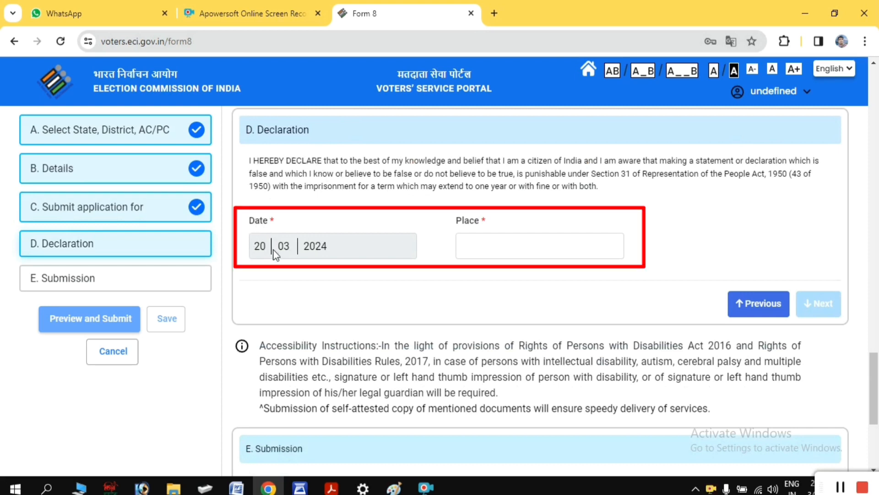
Enter the declaration place, type the captcha code, and open the Form 8 preview
left_click(499, 244)
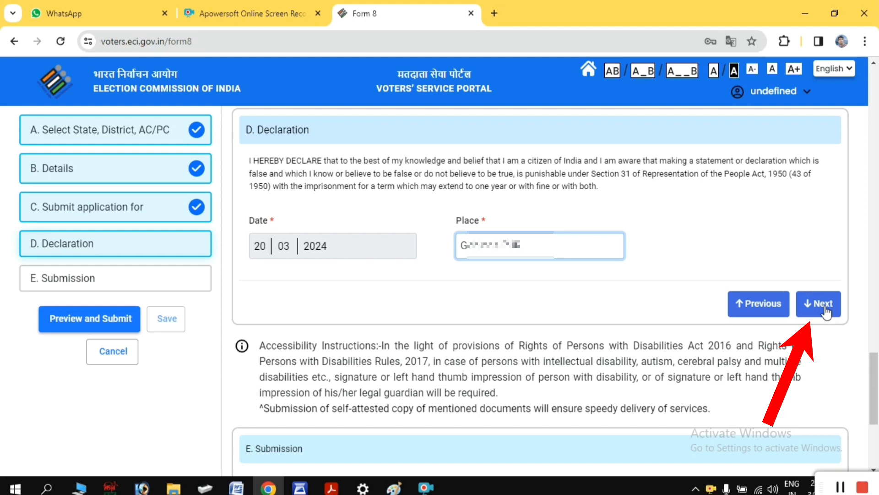
left_click(824, 306)
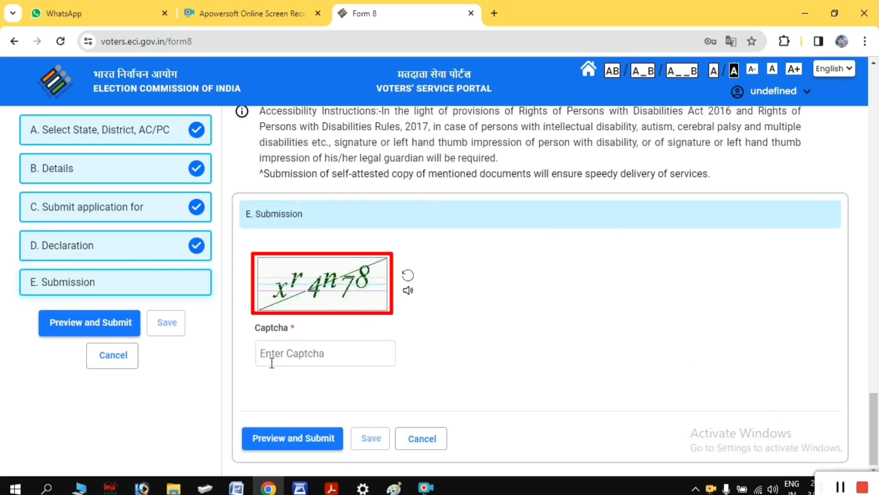
left_click(345, 355)
type("xr4n78")
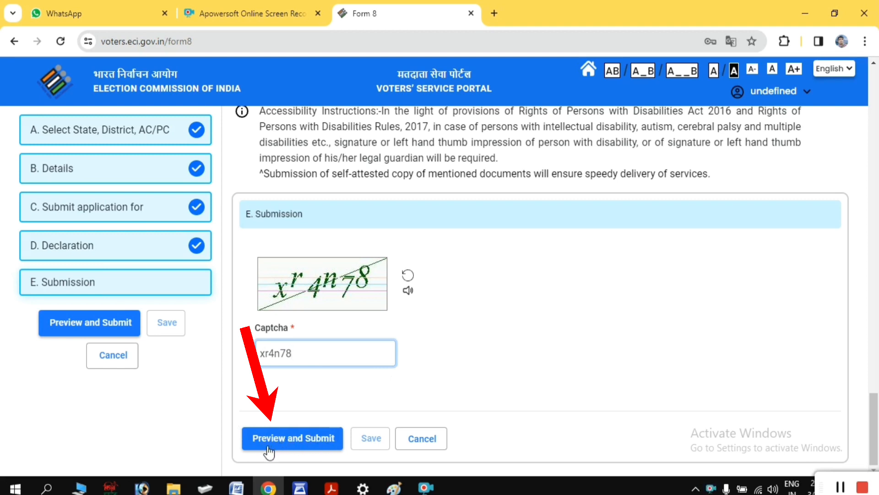
left_click(296, 440)
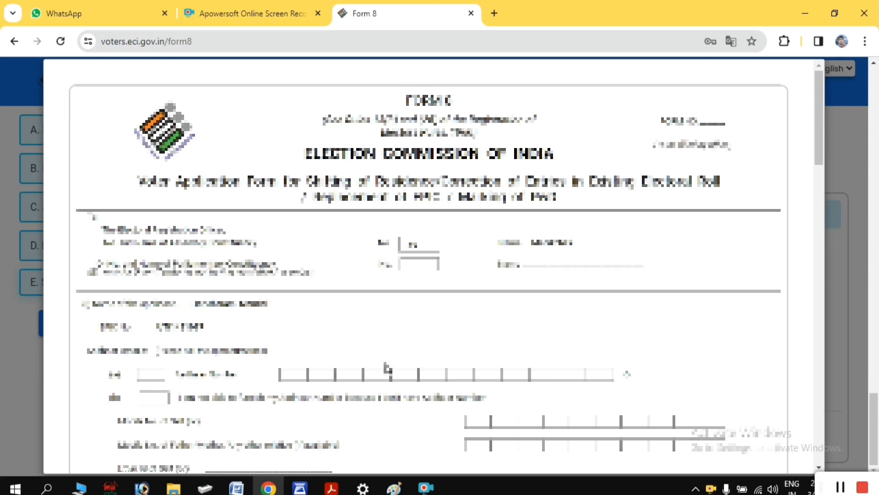
scroll(388, 367, "down", 3)
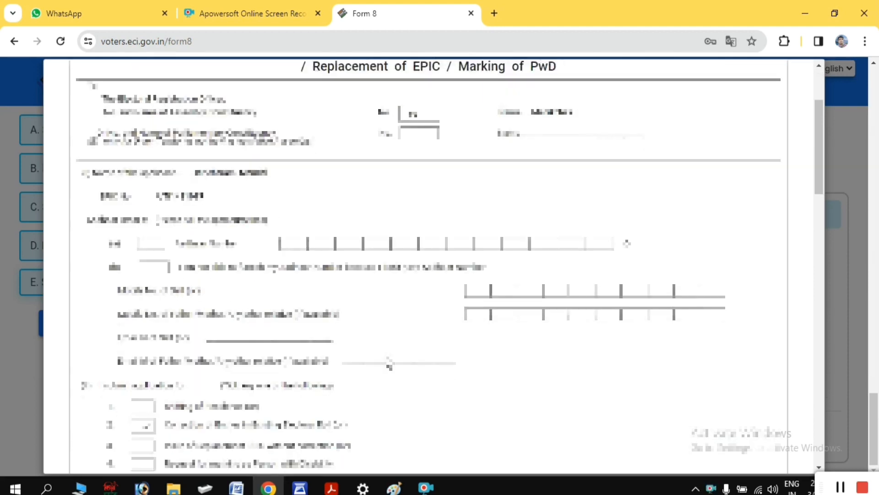
scroll(350, 181, "down", 3)
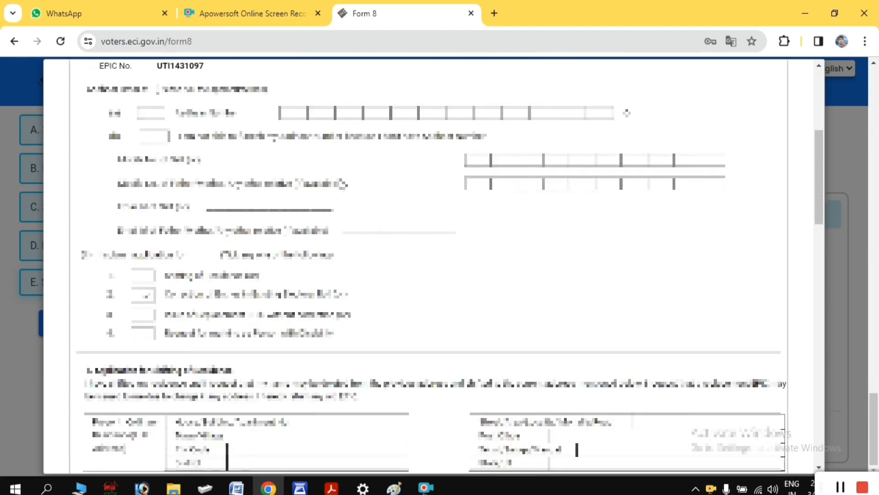
scroll(342, 183, "down", 7)
scroll(344, 212, "up", 10)
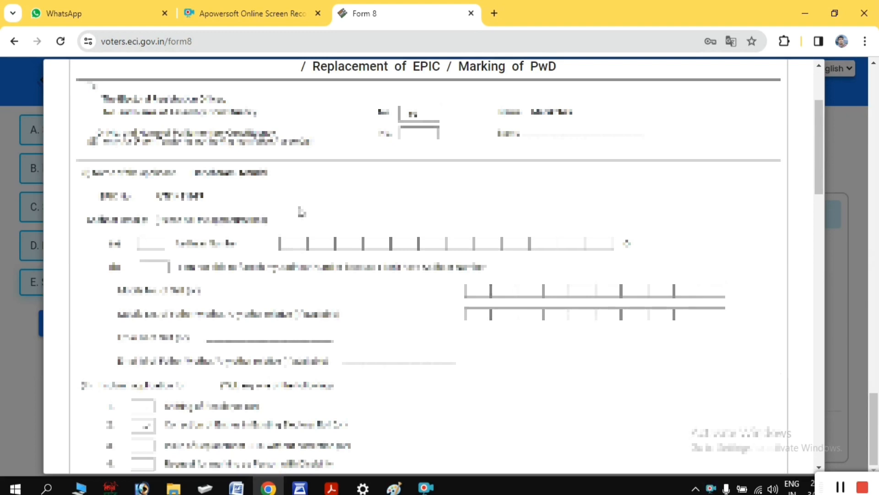
scroll(300, 211, "down", 20)
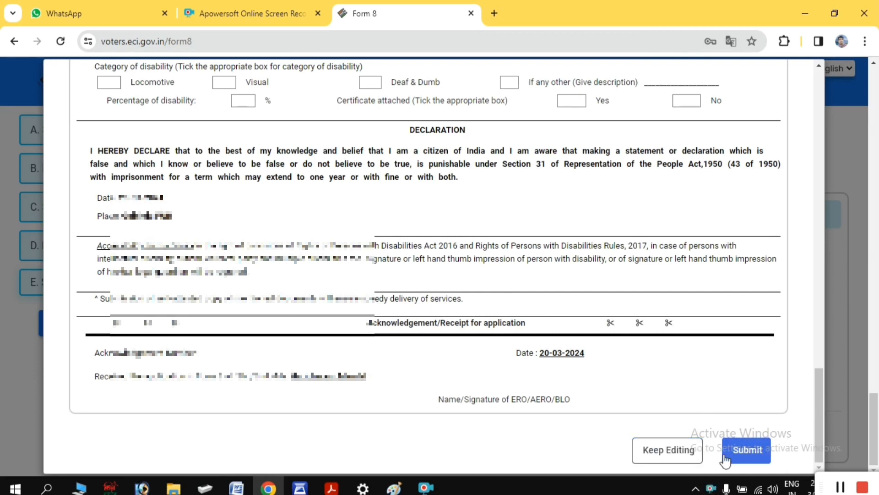
Submit the previewed Form 8 name and photo correction and confirm with Yes
left_click(747, 450)
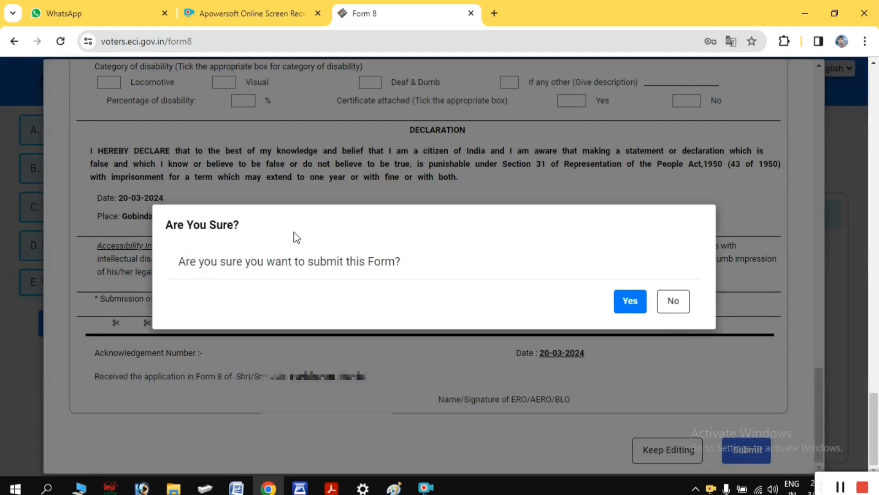
left_click(623, 303)
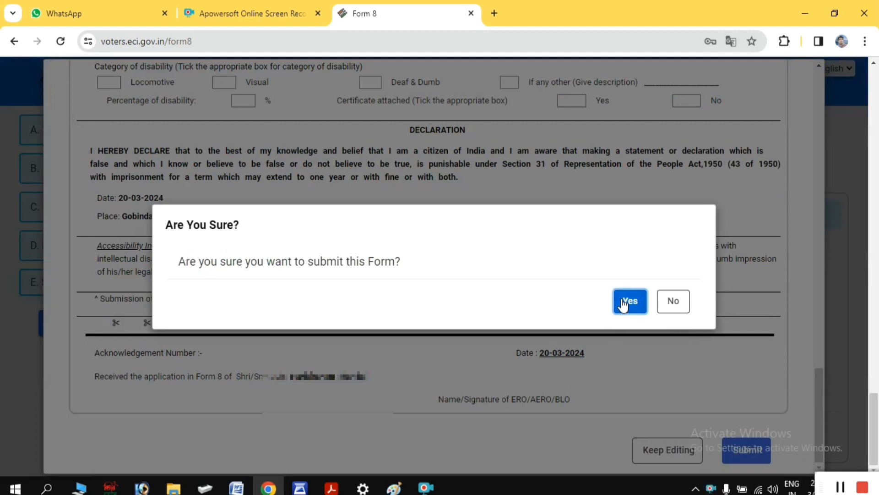